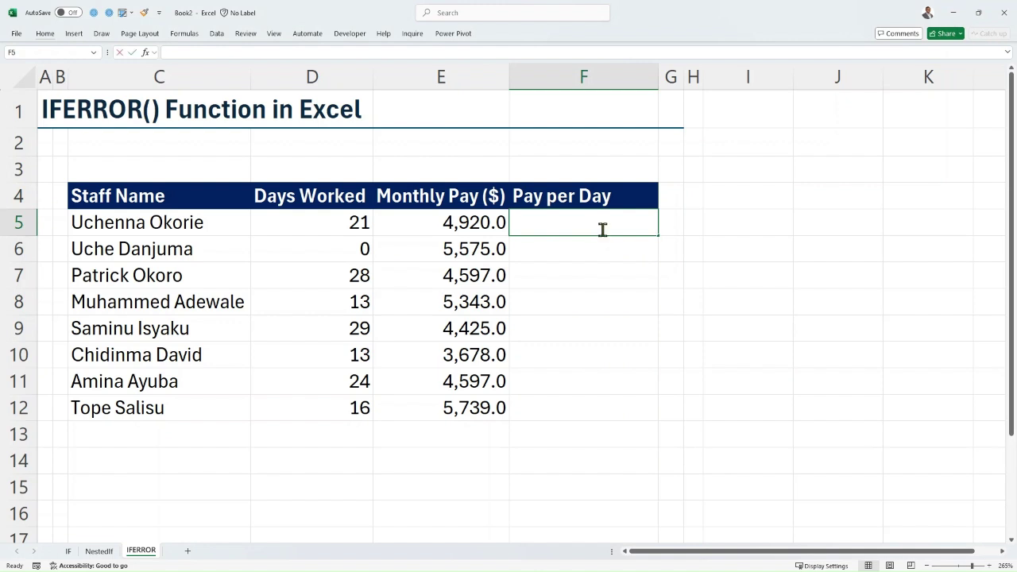
# Step: Begin an IFERROR formula, then cancel it unfinished
pyautogui.write('=if')
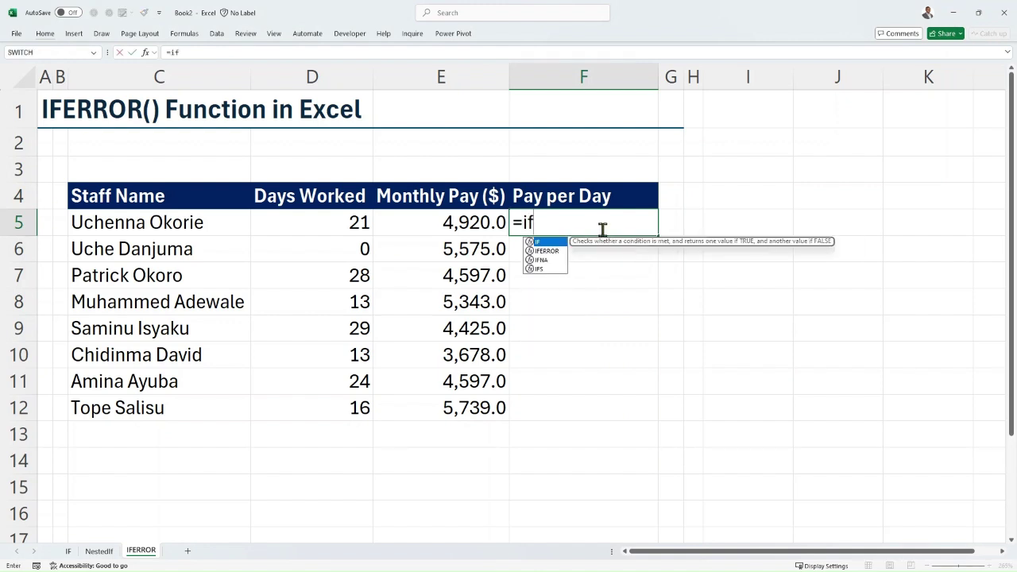
pyautogui.write('err')
pyautogui.press('Tab')
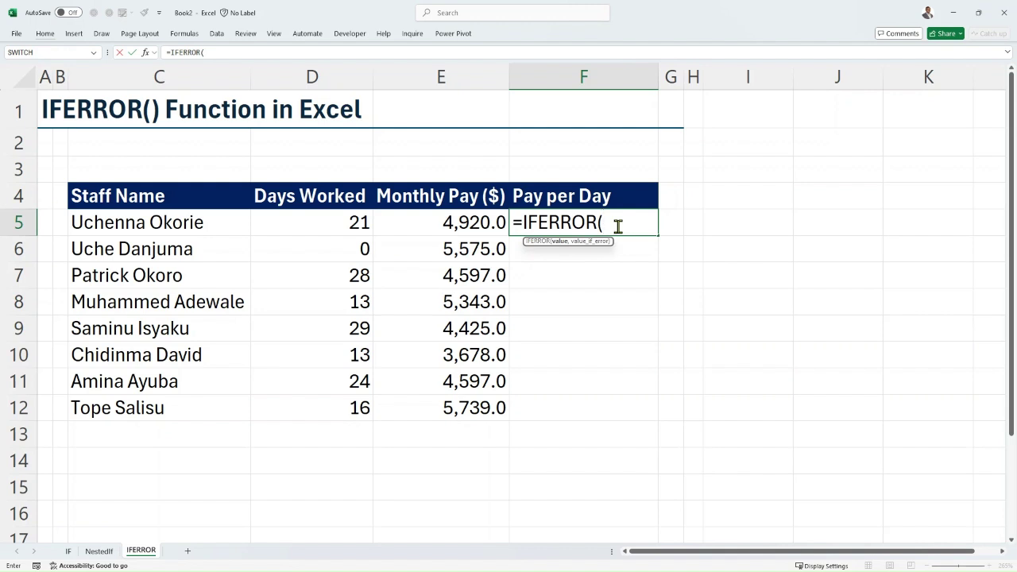
pyautogui.press('Escape')
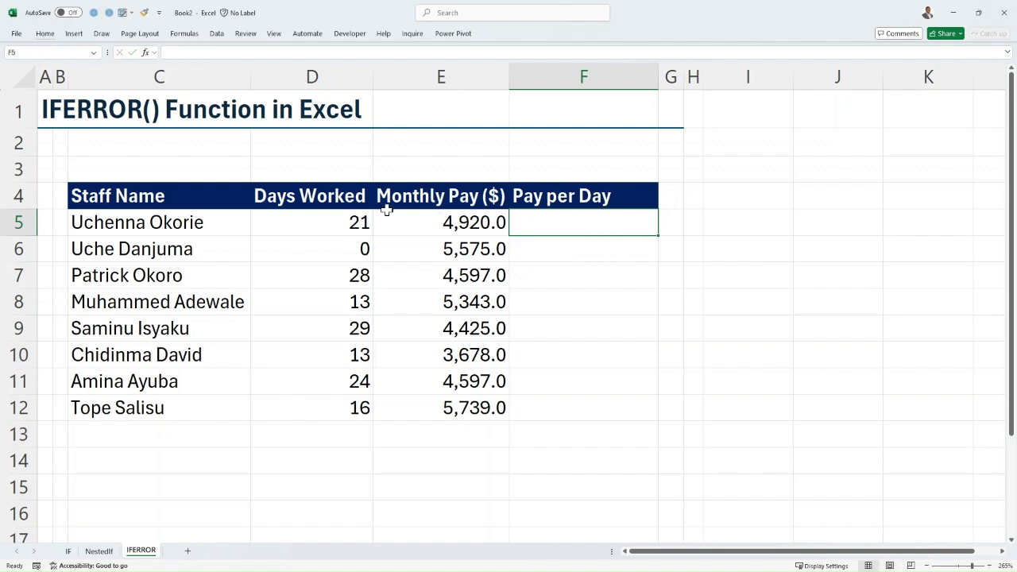
# Step: Highlight the Staff Name, Days Worked and Monthly Pay columns
pyautogui.moveTo(140, 198); pyautogui.dragTo(159, 388)
pyautogui.moveTo(315, 197); pyautogui.dragTo(317, 399)
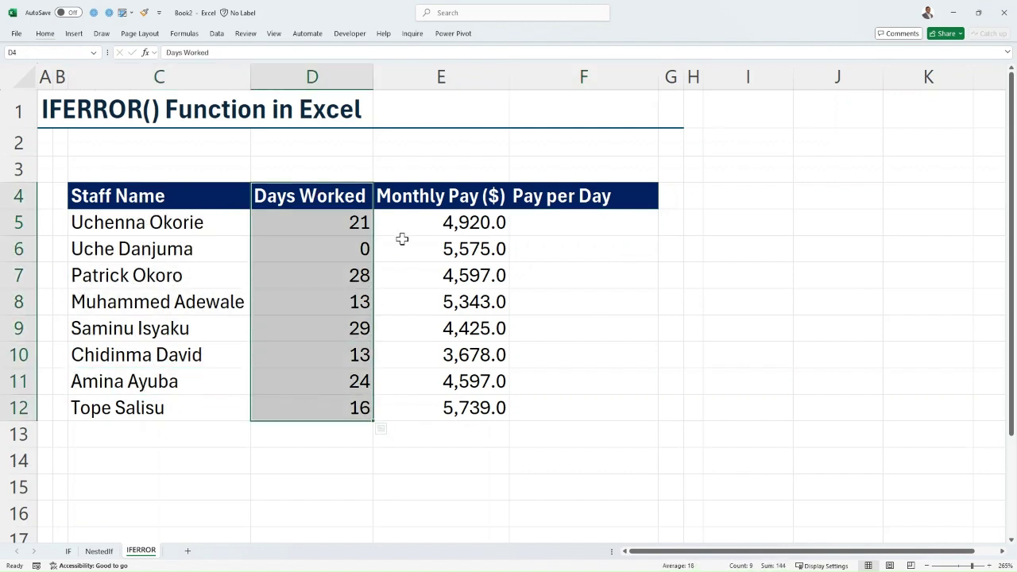
pyautogui.moveTo(432, 199); pyautogui.dragTo(439, 378)
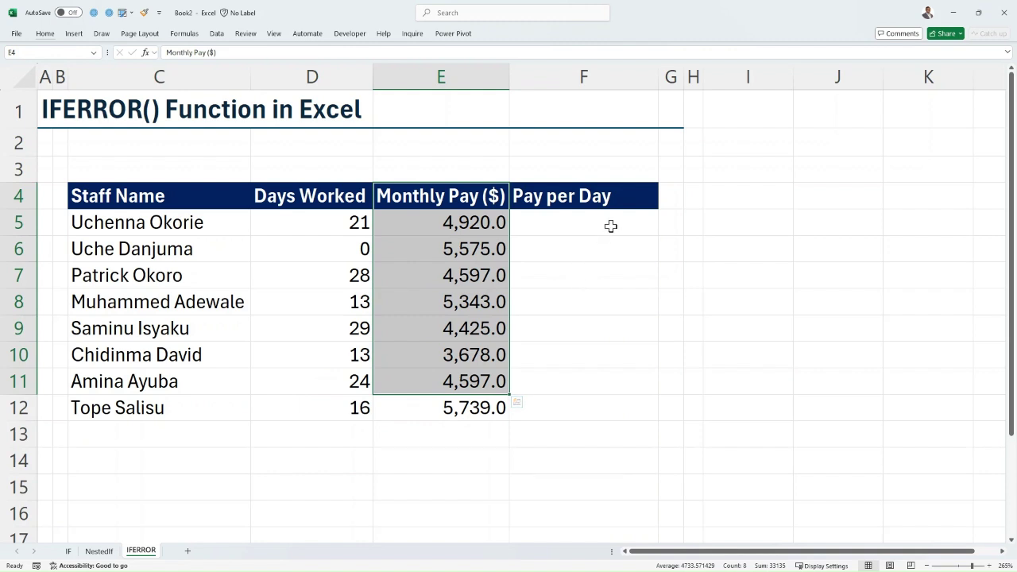
# Step: Enter =E5/D5 in F5 for the first Pay per Day value
pyautogui.click(574, 222)
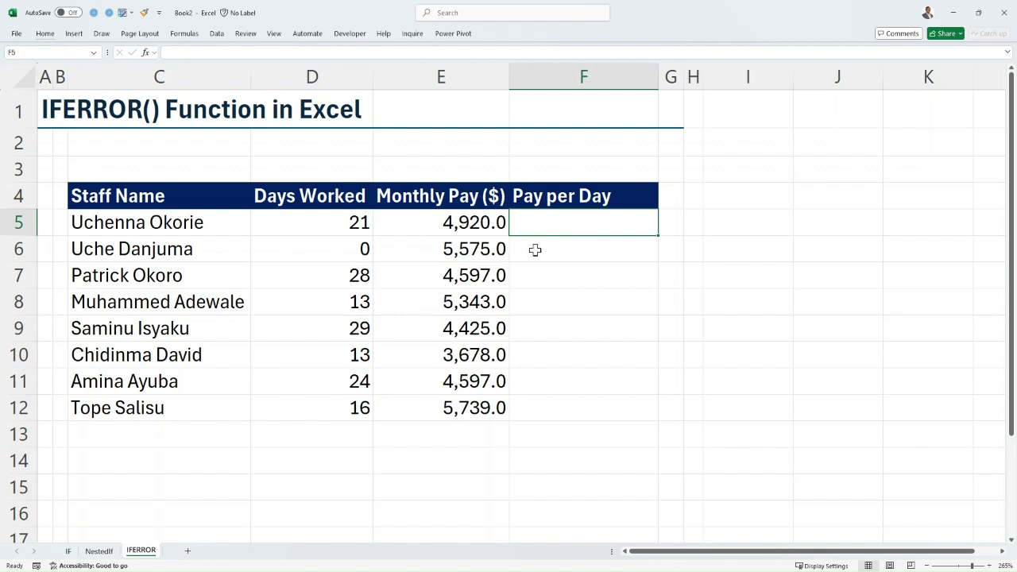
pyautogui.write('=')
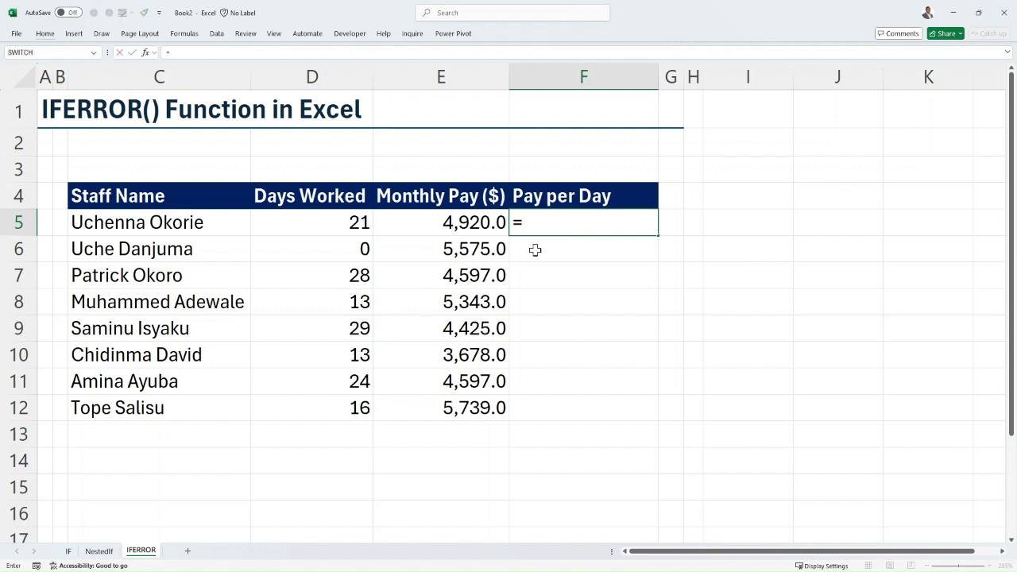
pyautogui.click(455, 225)
pyautogui.write('/')
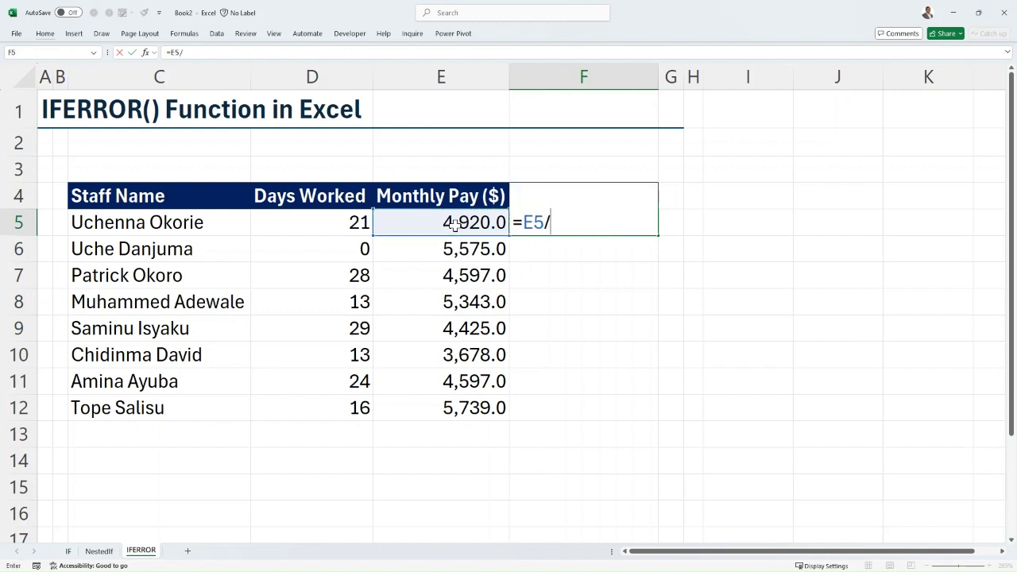
pyautogui.click(349, 223)
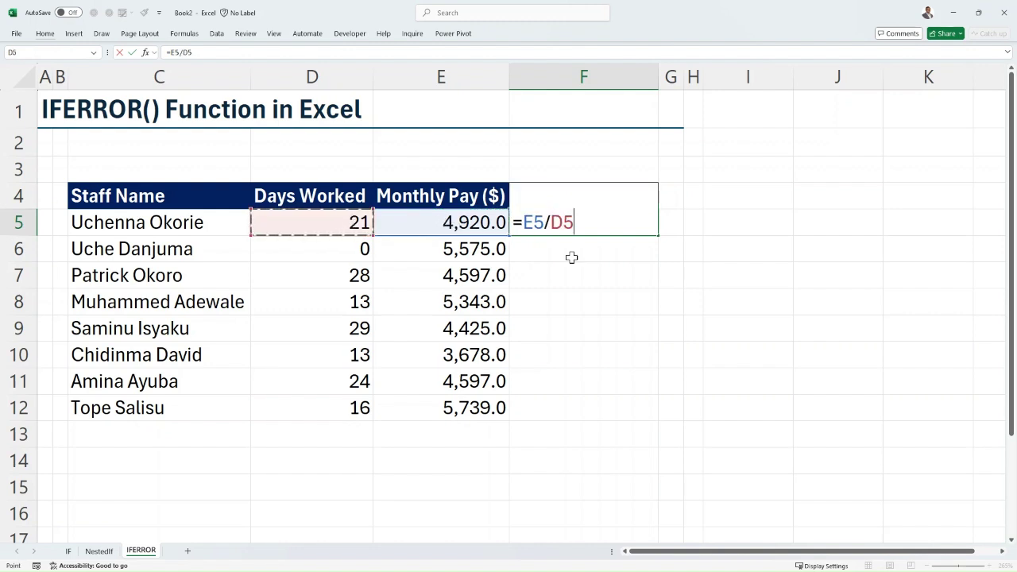
pyautogui.press('Return')
# Step: Fill the F5 formula down to F12 and check the #DIV/0! in F6
pyautogui.click(566, 224)
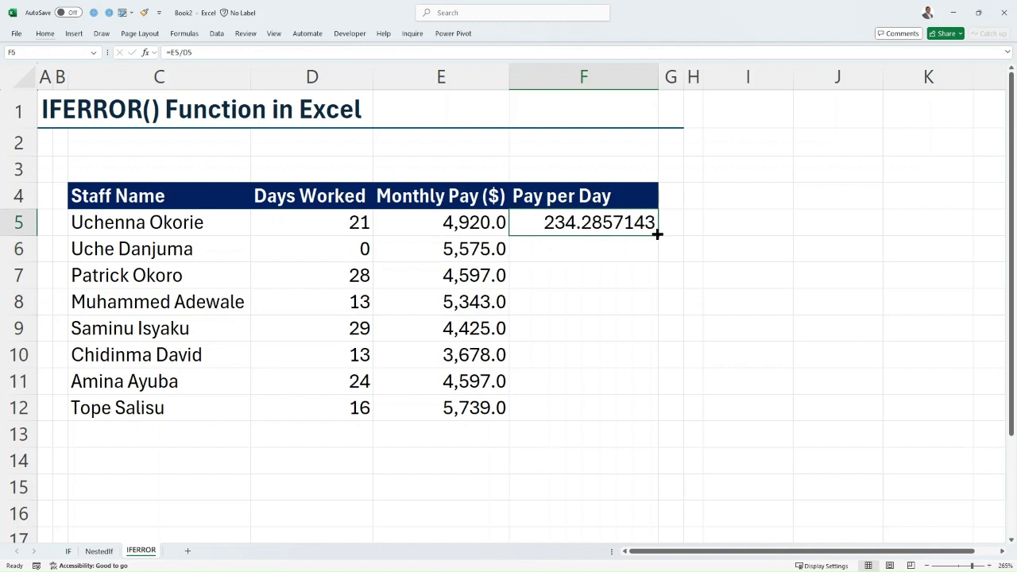
pyautogui.moveTo(657, 234); pyautogui.dragTo(647, 411)
pyautogui.click(574, 251)
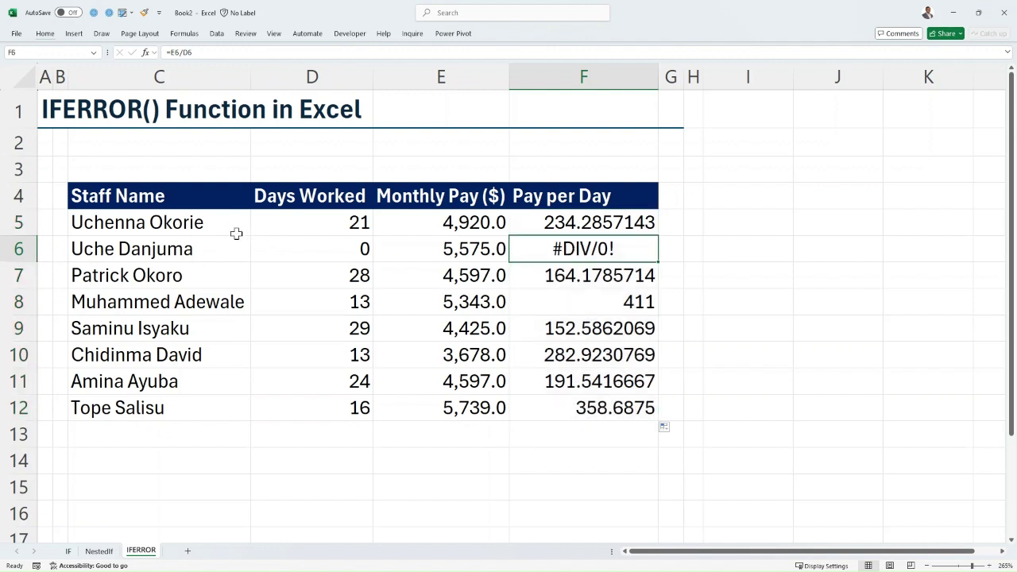
# Step: Change D10's days worked to '13 days', making F10 show #VALUE!, then select F5:F12
pyautogui.click(334, 251)
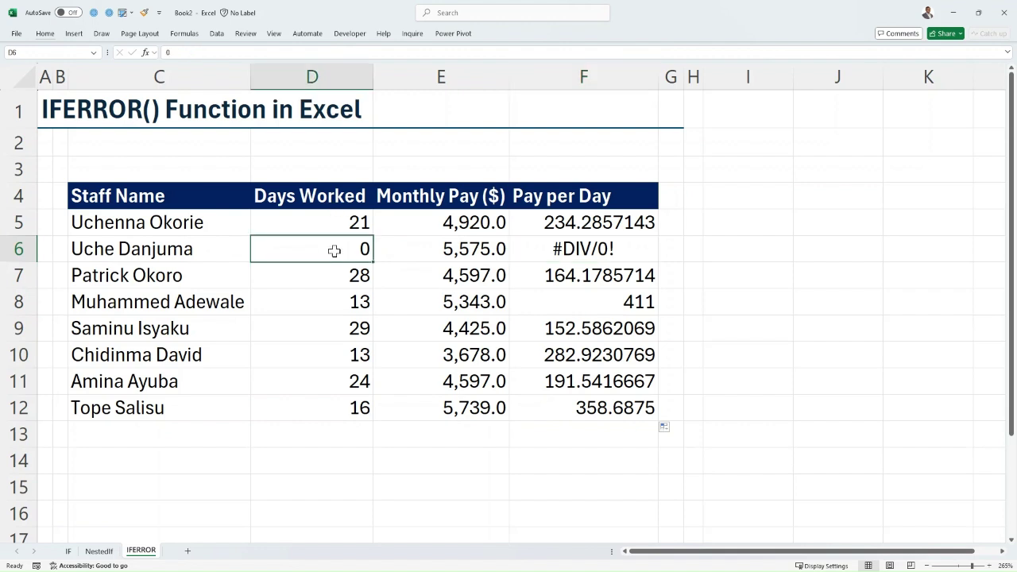
pyautogui.click(586, 248)
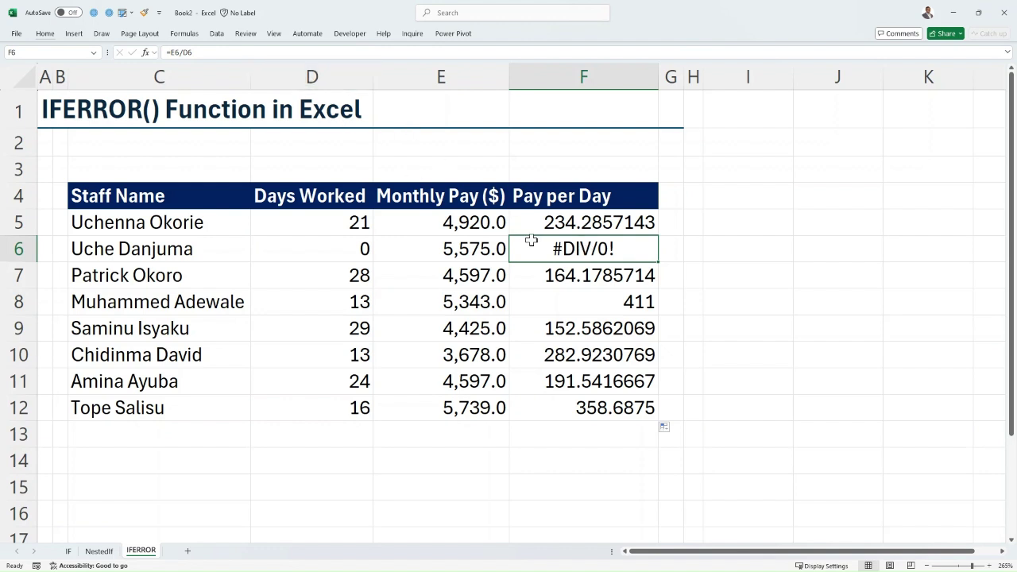
pyautogui.click(322, 356)
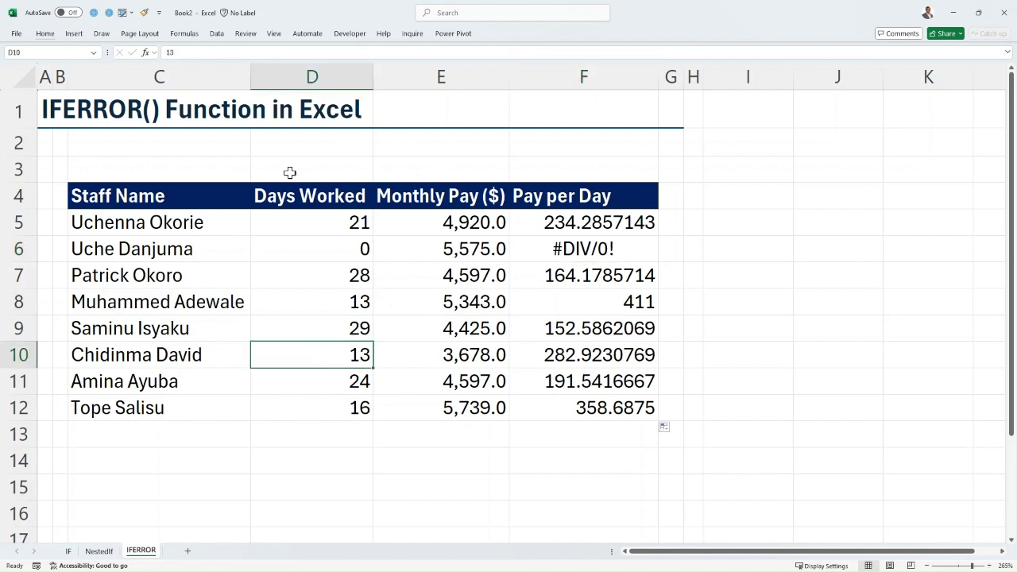
pyautogui.click(205, 54)
pyautogui.write('days')
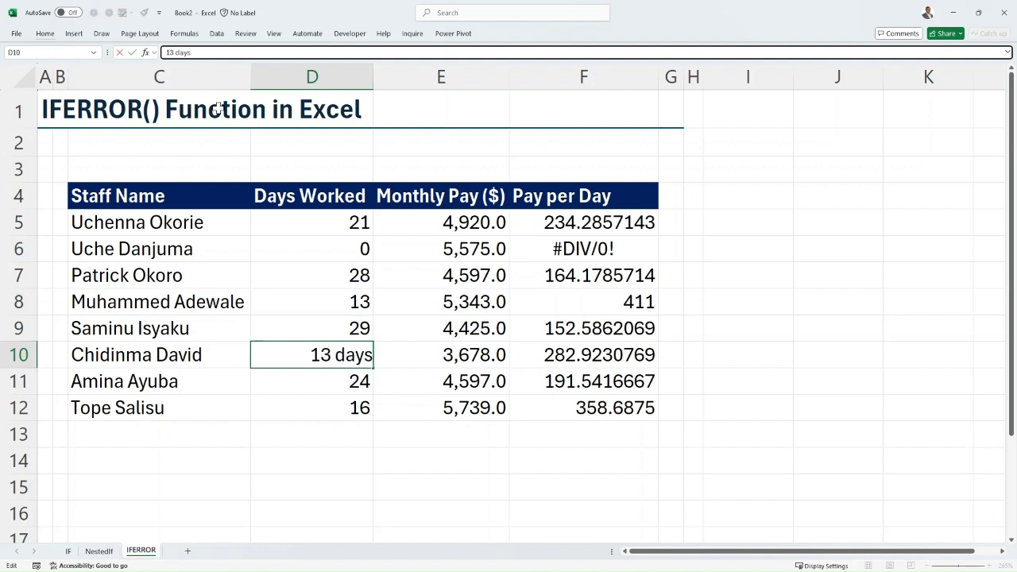
pyautogui.press('Return')
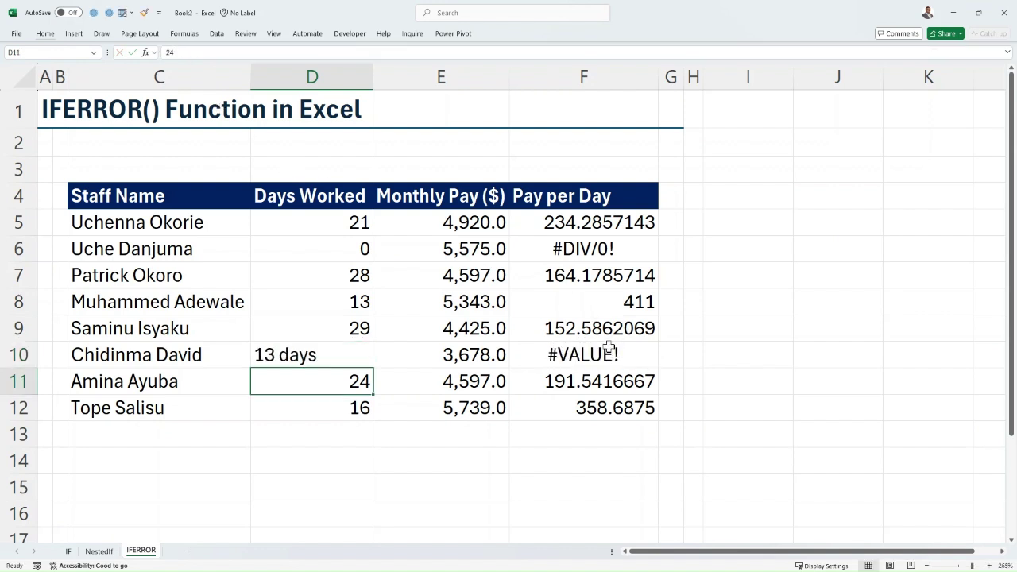
pyautogui.click(611, 349)
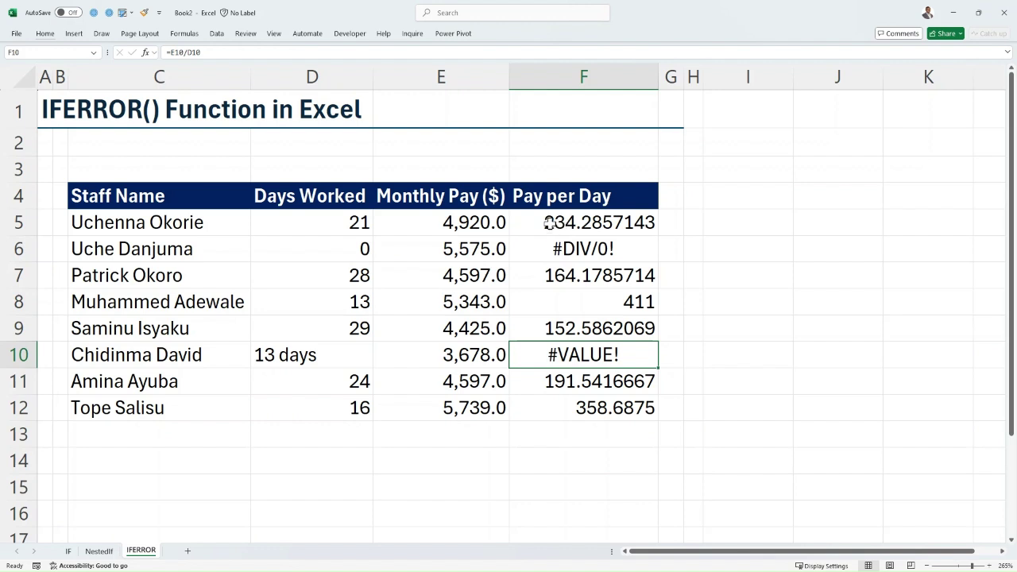
pyautogui.moveTo(560, 224); pyautogui.dragTo(578, 408)
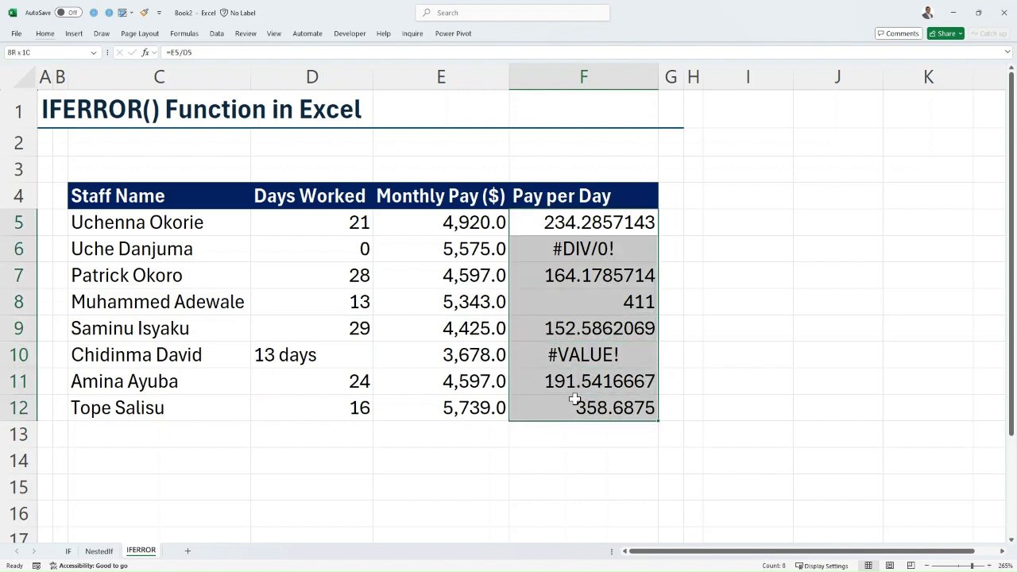
# Step: Change F5's formula to =IFERROR(E5/D5,"n/a")
pyautogui.click(565, 225)
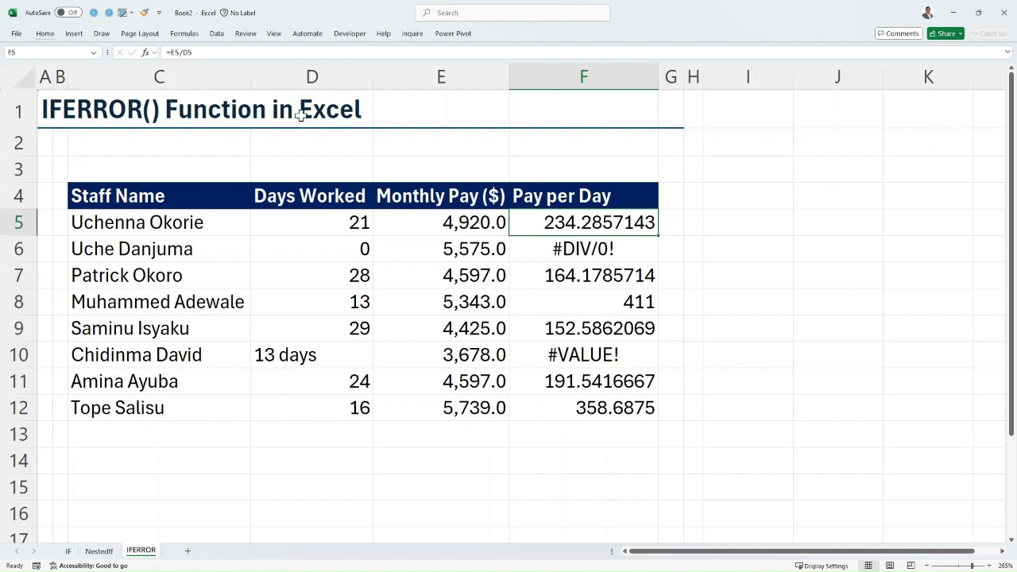
pyautogui.click(170, 53)
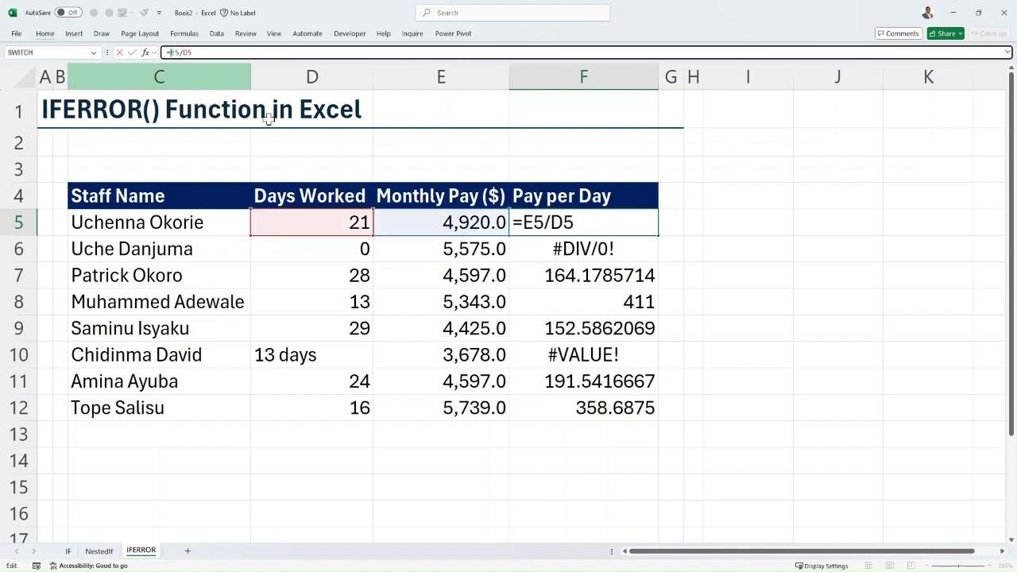
pyautogui.write('ife')
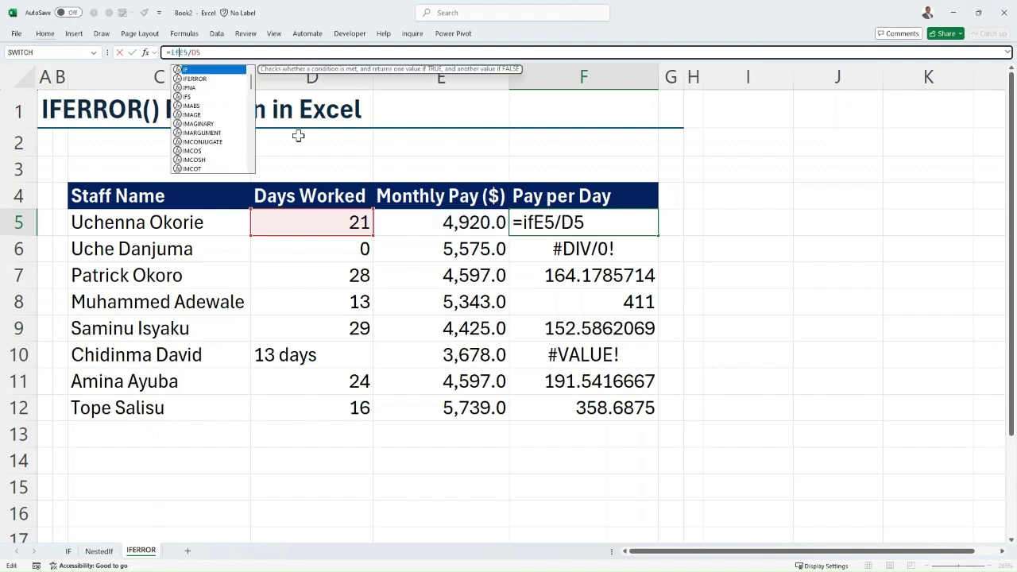
pyautogui.write('rr')
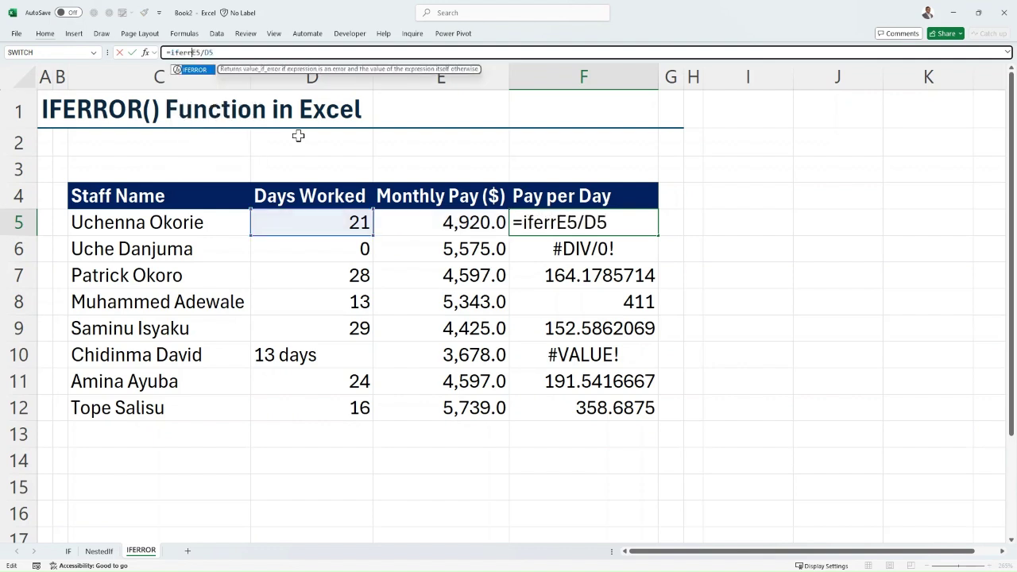
pyautogui.press('Tab')
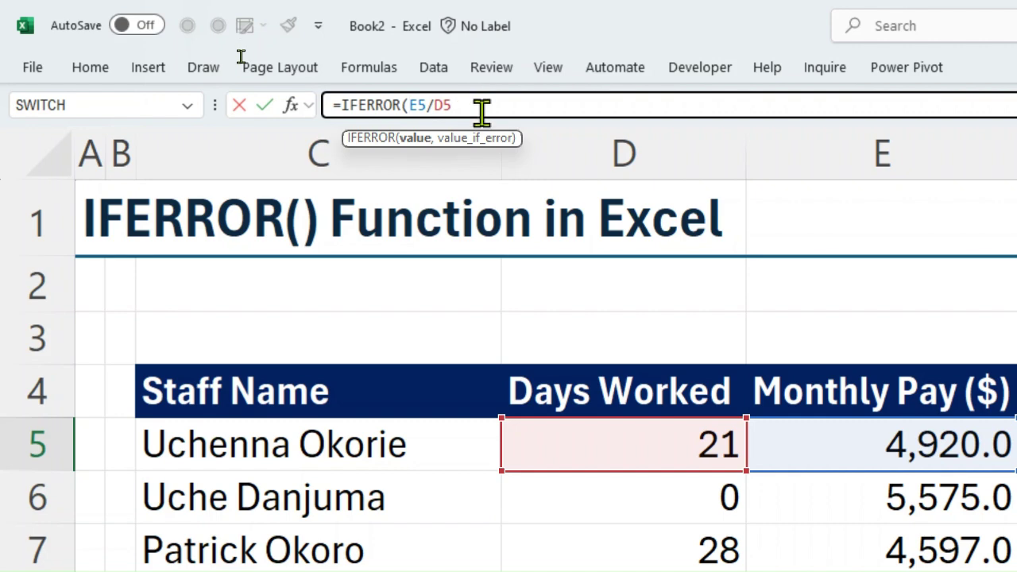
pyautogui.write(',')
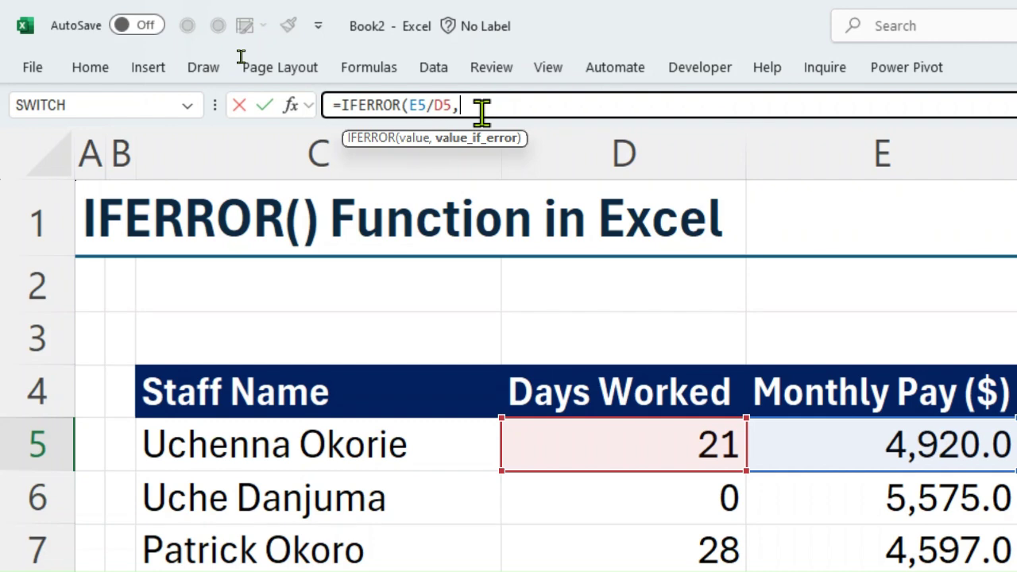
pyautogui.write('"n/a"')
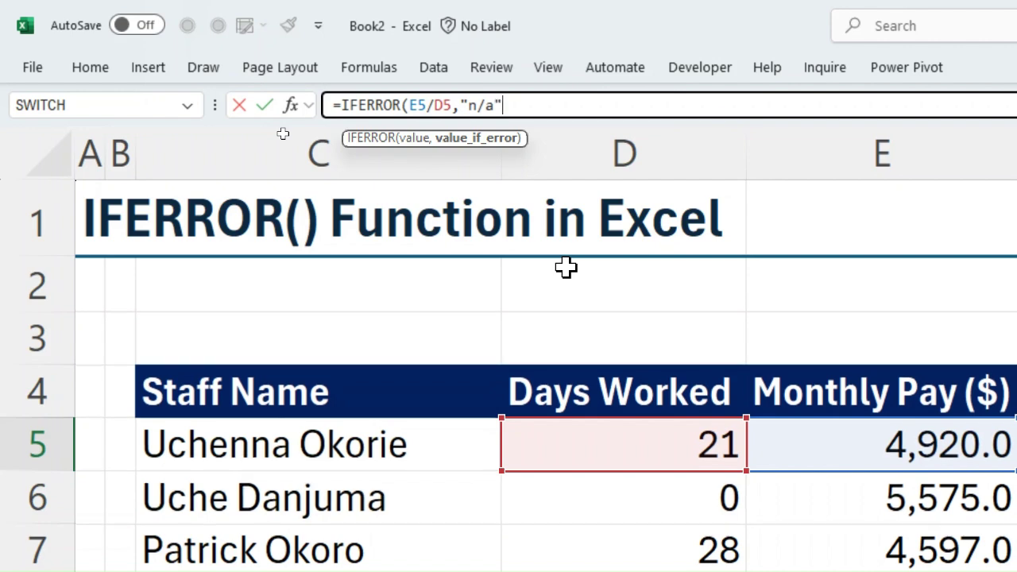
pyautogui.write(')')
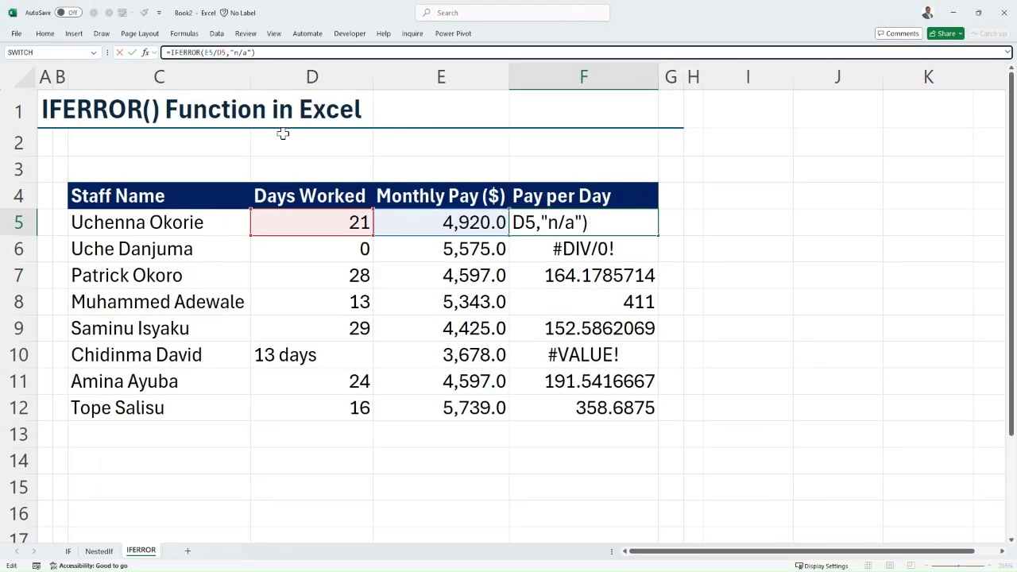
pyautogui.press('Return')
# Step: Fill F5's IFERROR formula down to F12 and compare the n/a formulas in F6 and F10
pyautogui.click(566, 223)
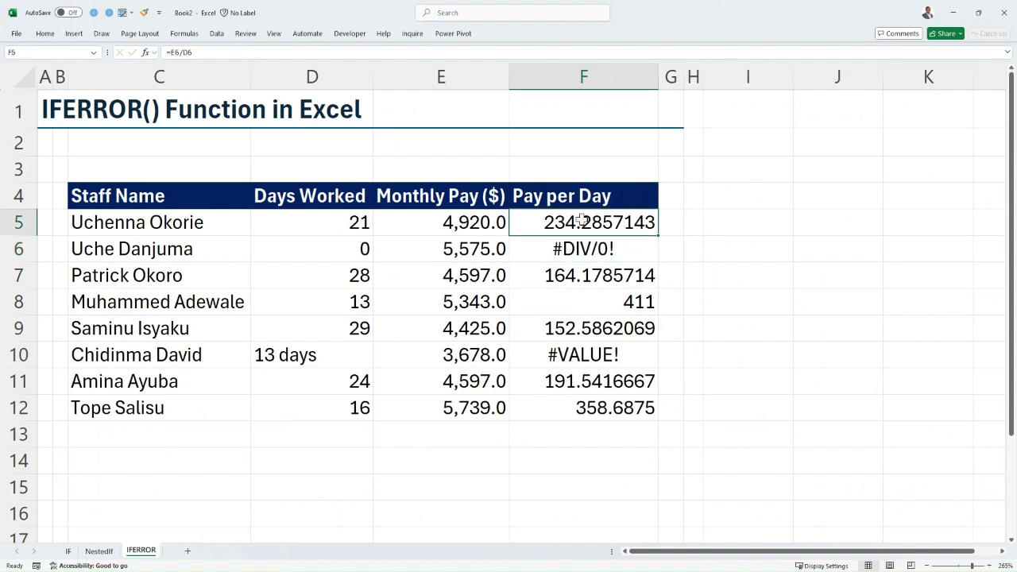
pyautogui.doubleClick(658, 236)
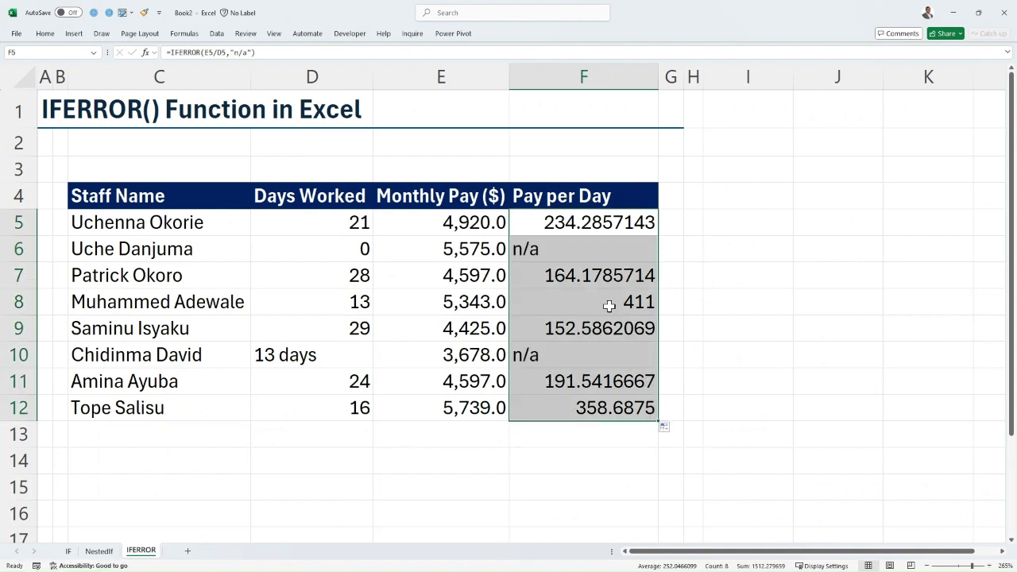
pyautogui.click(543, 251)
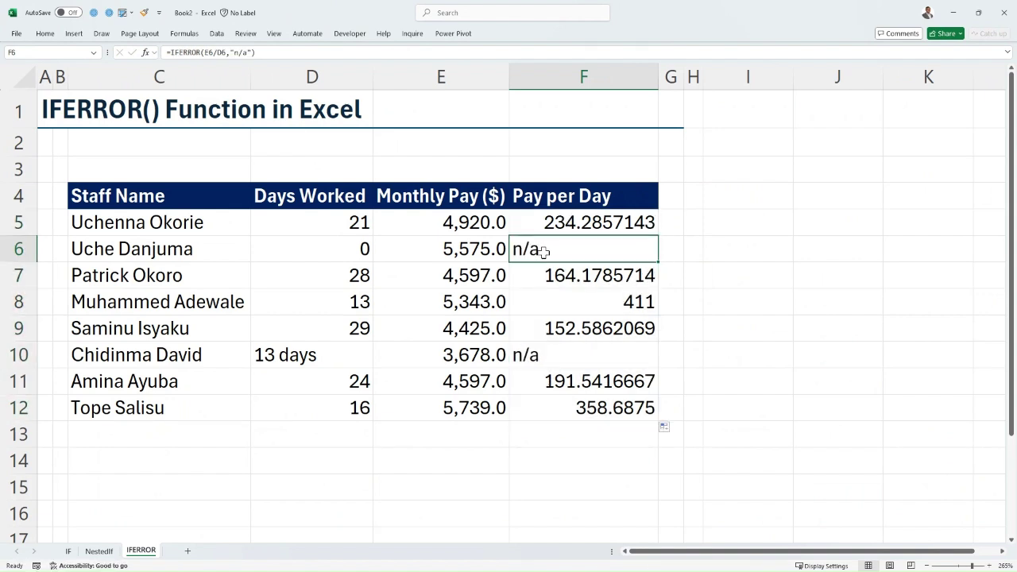
pyautogui.click(537, 354)
pyautogui.click(540, 249)
pyautogui.click(544, 362)
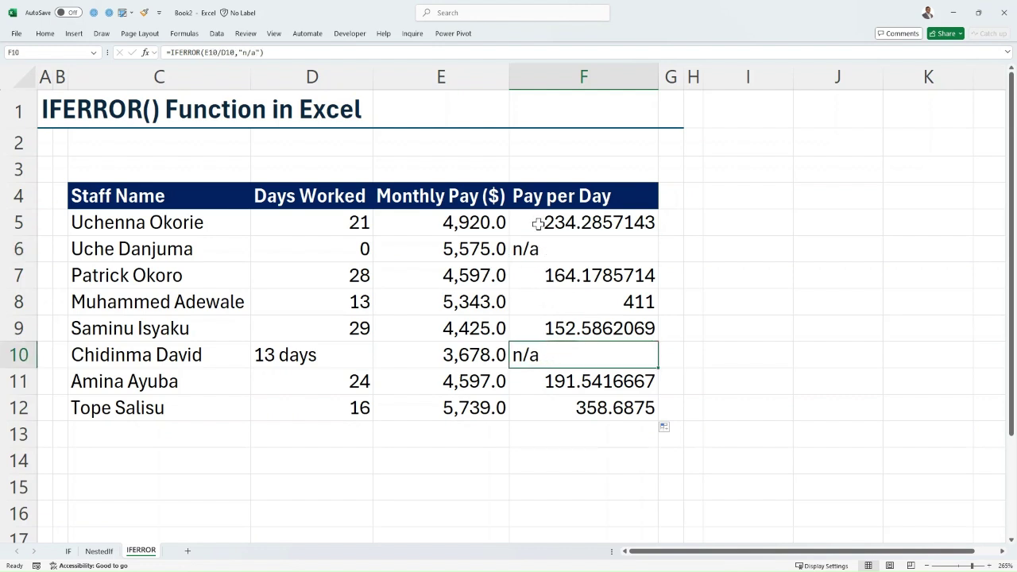
pyautogui.click(545, 249)
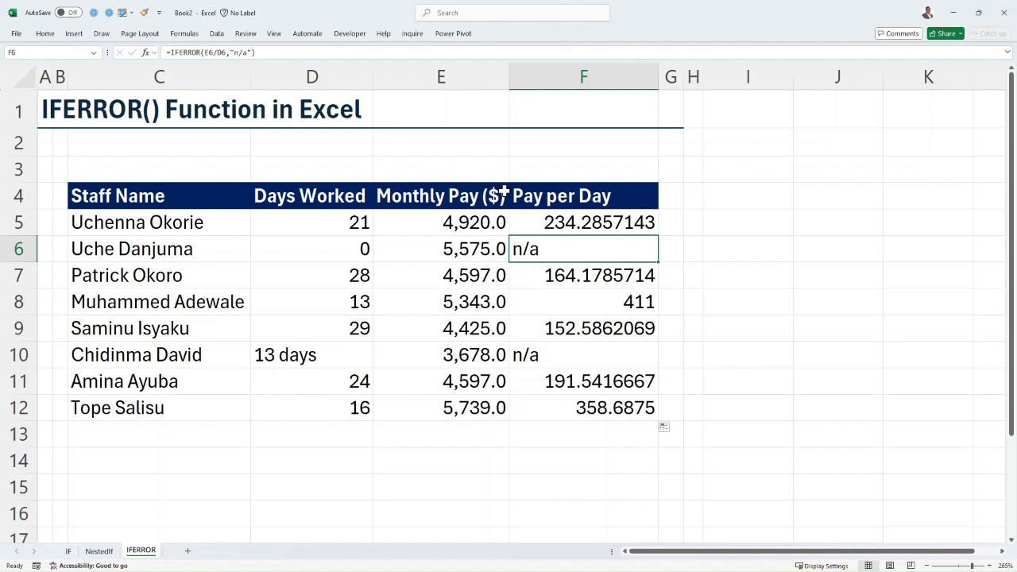
pyautogui.click(547, 222)
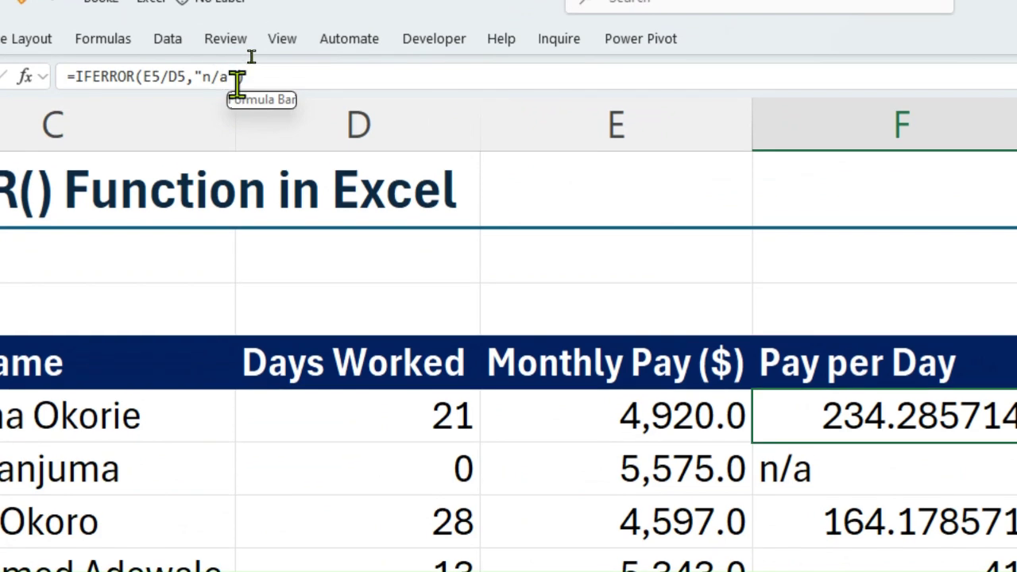
# Step: Replace the "n/a" fallback in F5's IFERROR formula with 0
pyautogui.click(251, 53)
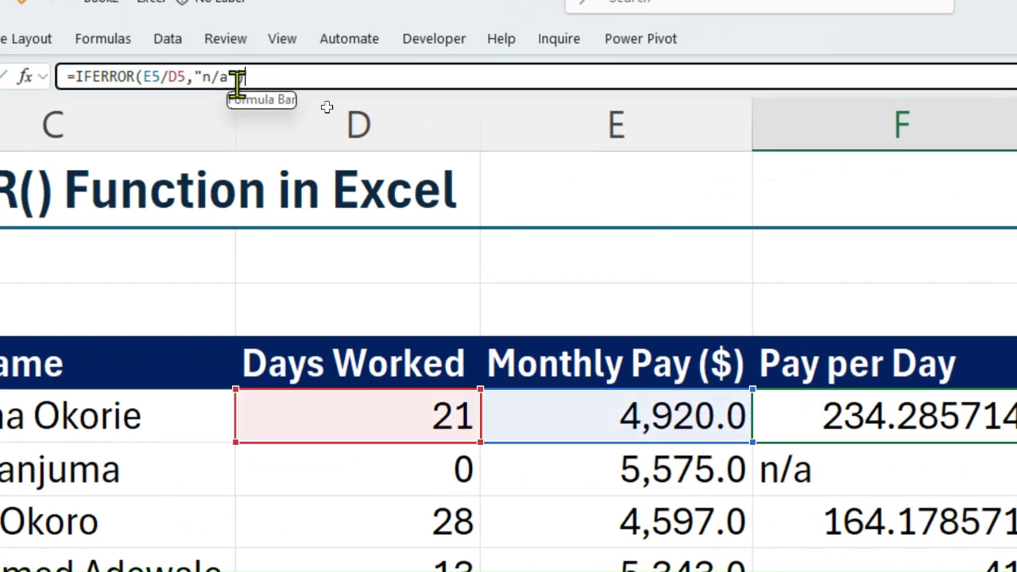
pyautogui.press('Left')
pyautogui.press('BackSpace')
pyautogui.press('BackSpace')
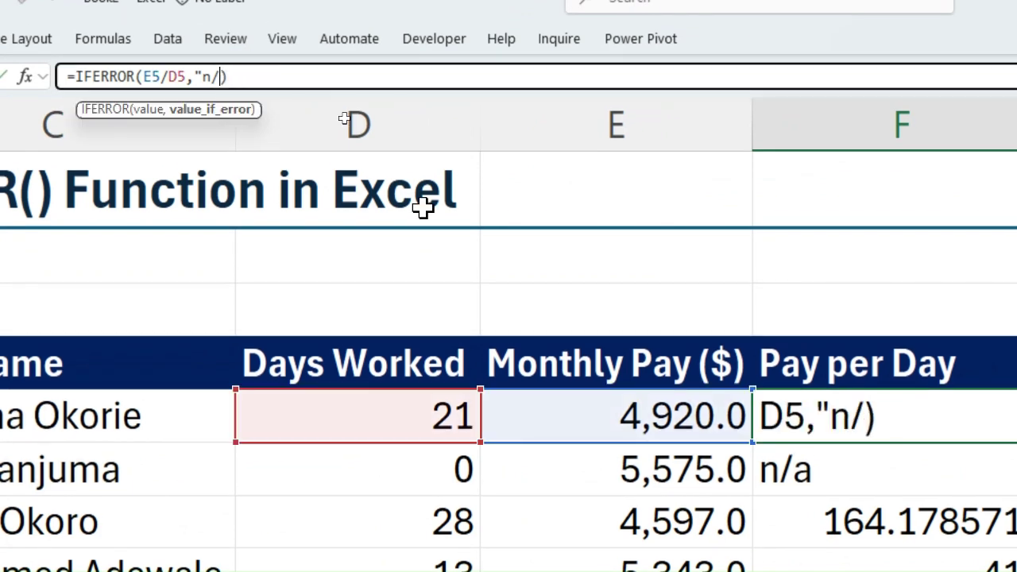
pyautogui.press('BackSpace')
pyautogui.press('BackSpace')
pyautogui.press('BackSpace')
pyautogui.write('0')
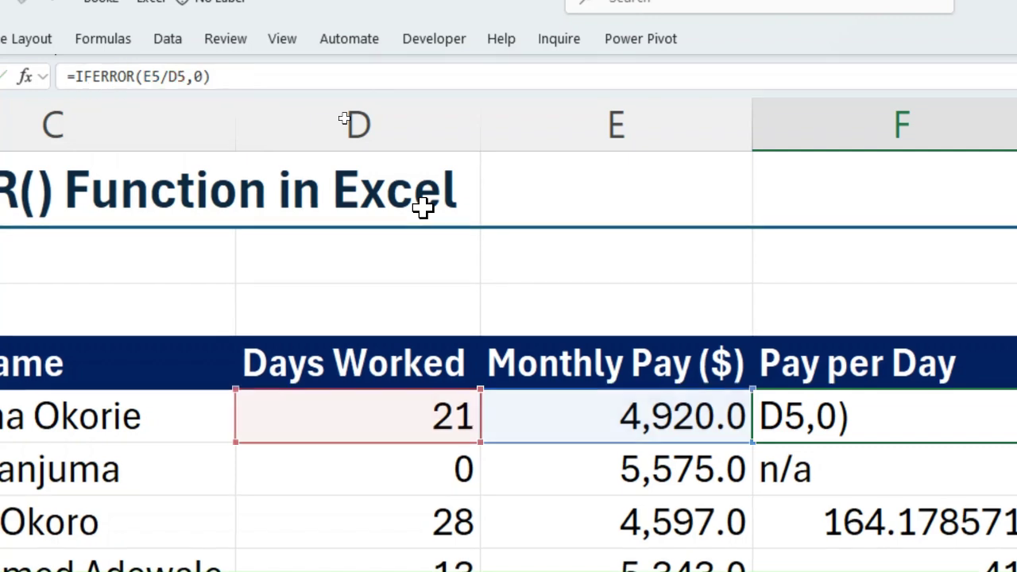
pyautogui.press('Return')
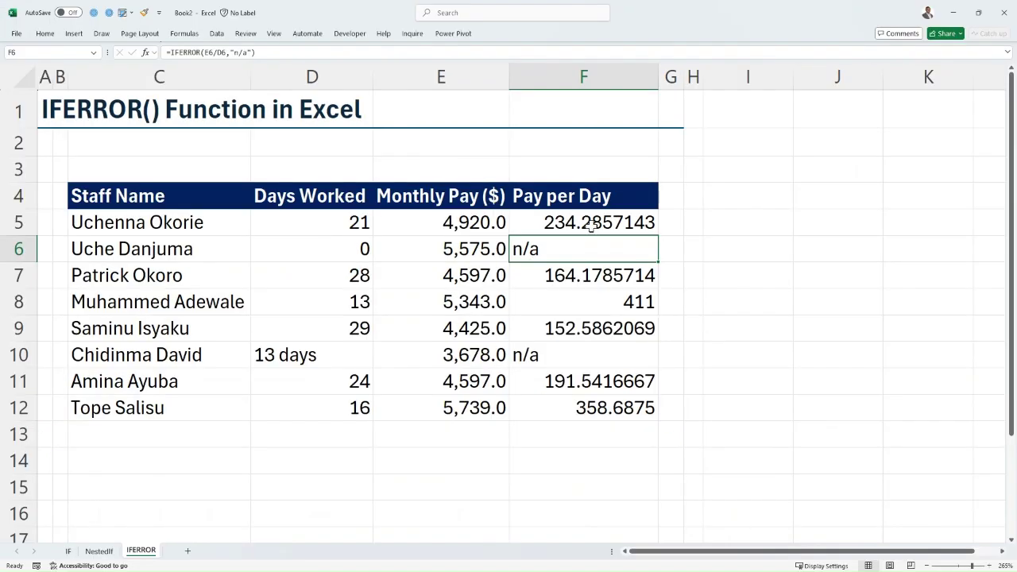
# Step: Fill the revised formula down to F12 and confirm F6 and F10 show 0
pyautogui.click(591, 225)
pyautogui.doubleClick(658, 235)
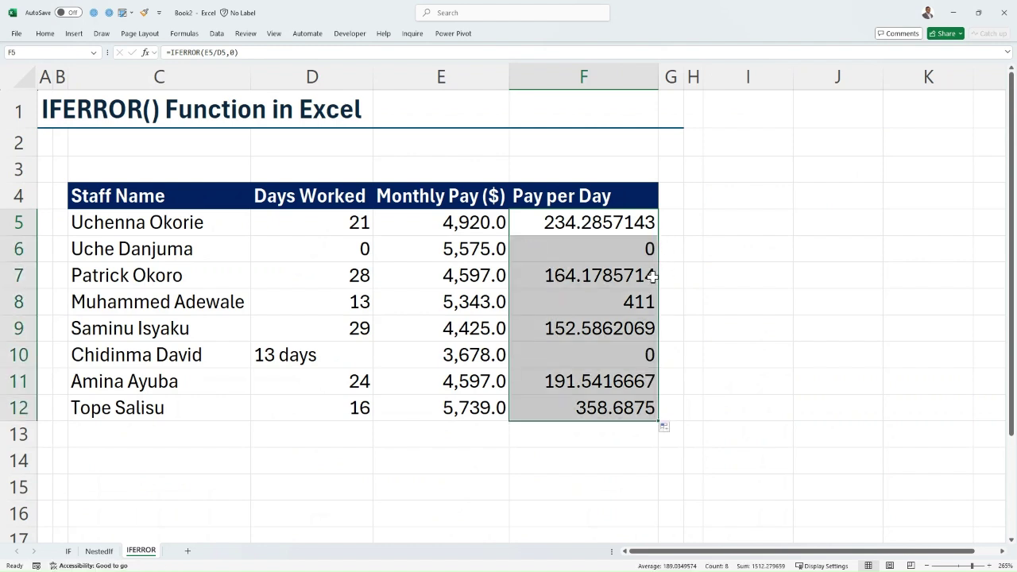
pyautogui.click(613, 252)
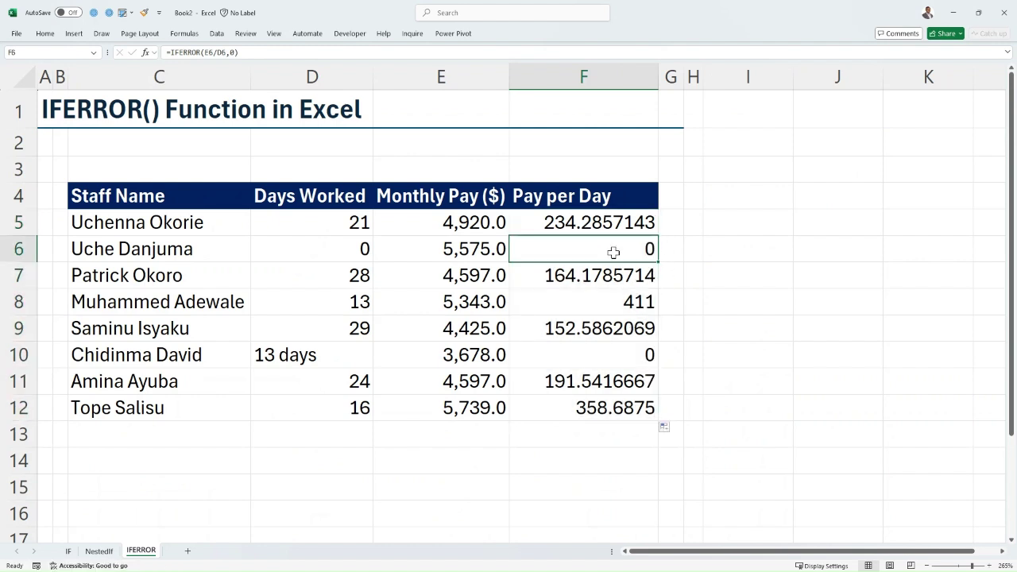
pyautogui.click(607, 360)
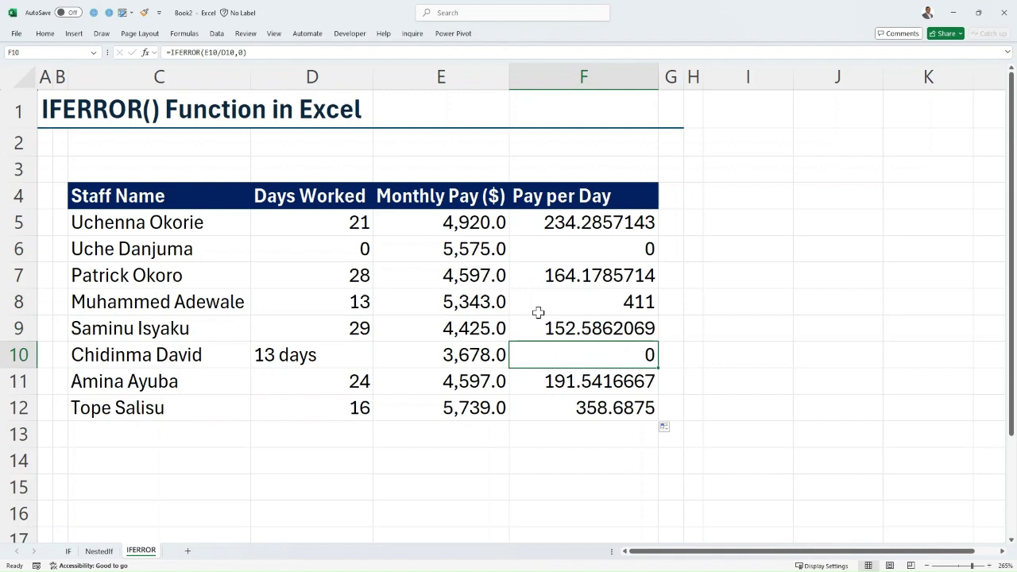